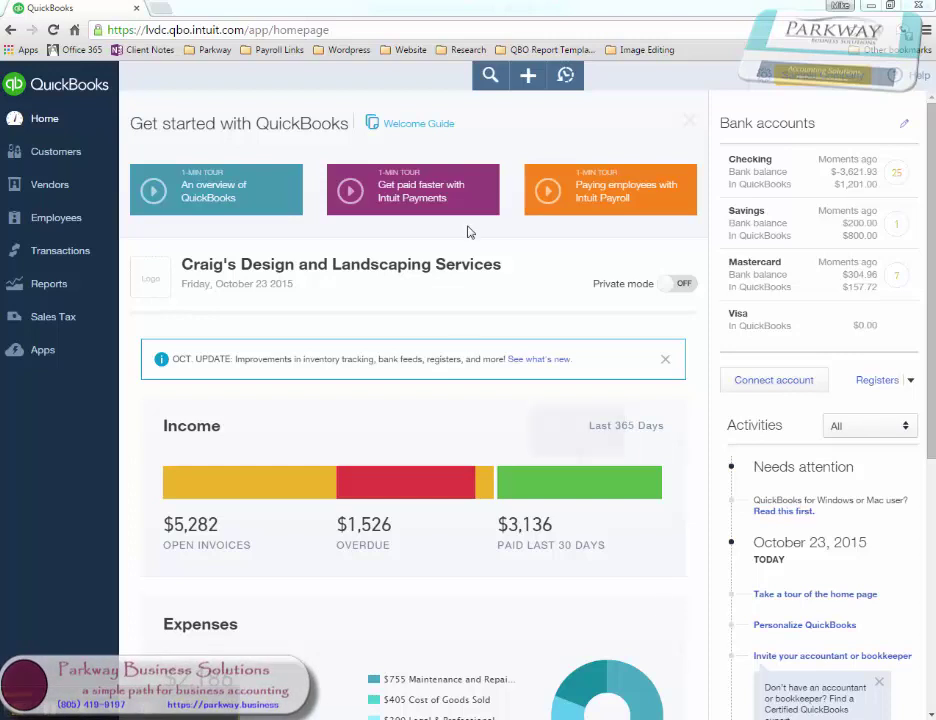
# Open the Classes list from All Lists to see the *1099 Review class.
pyautogui.click(770, 75)
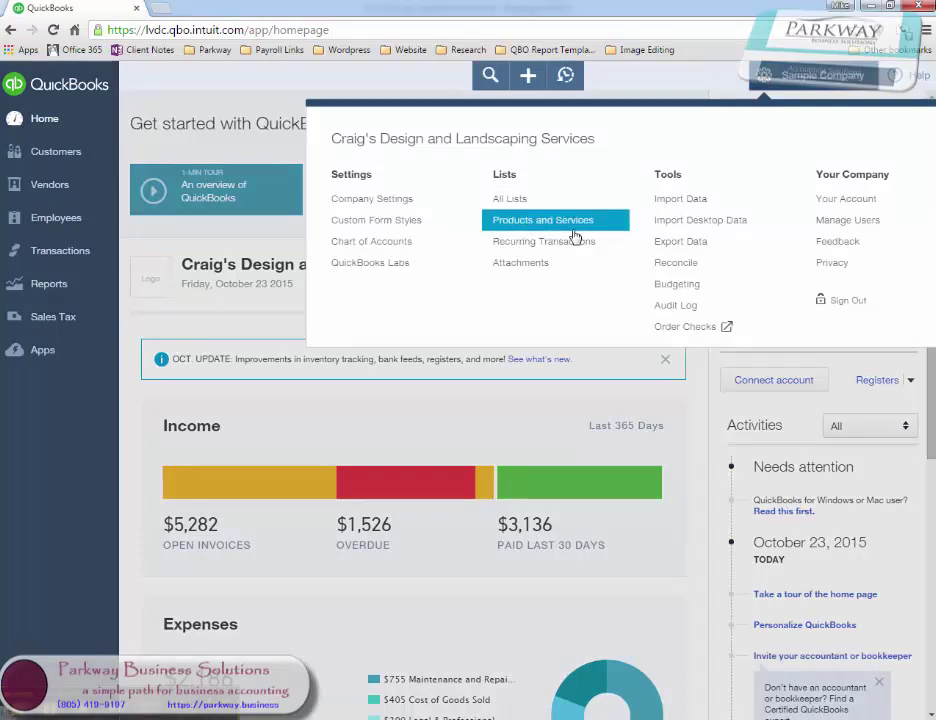
pyautogui.click(545, 199)
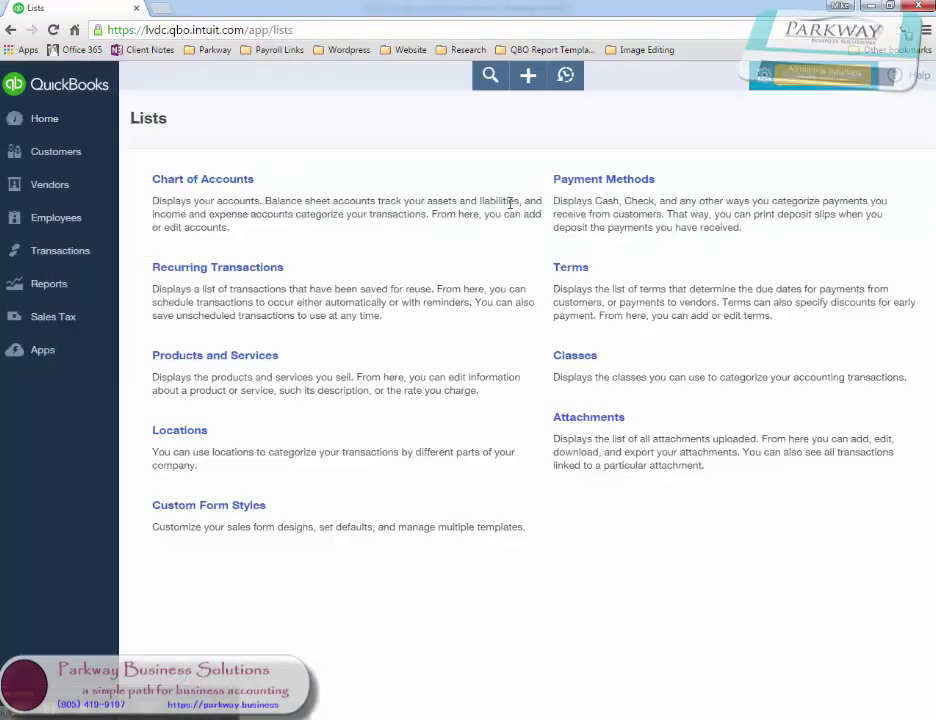
pyautogui.click(578, 358)
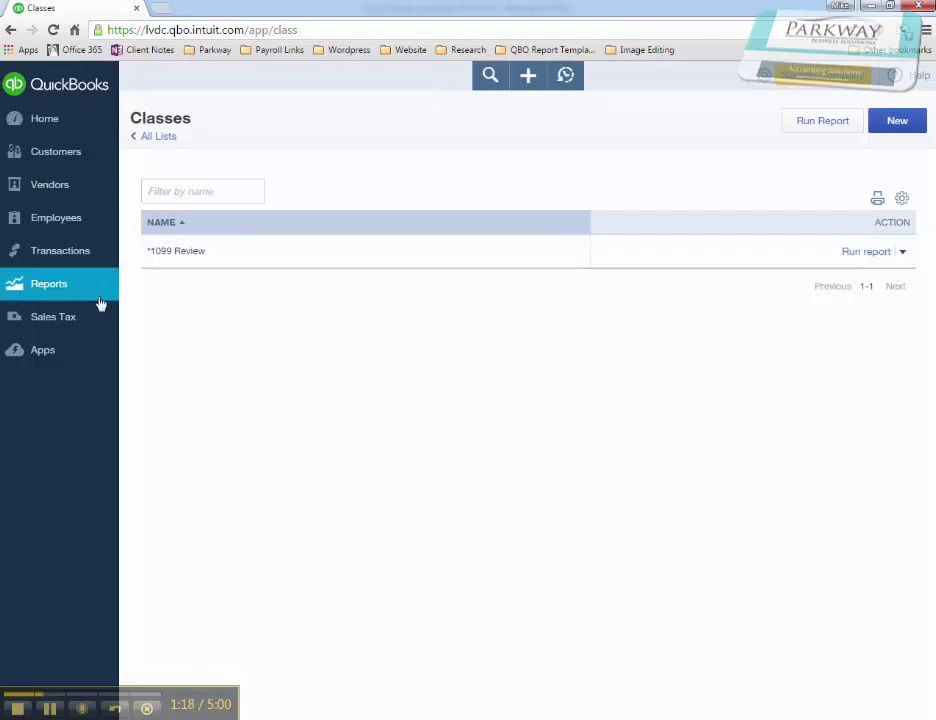
# Run the Profit and Loss report and scroll to the $755.00 Equipment Repairs amount.
pyautogui.click(64, 287)
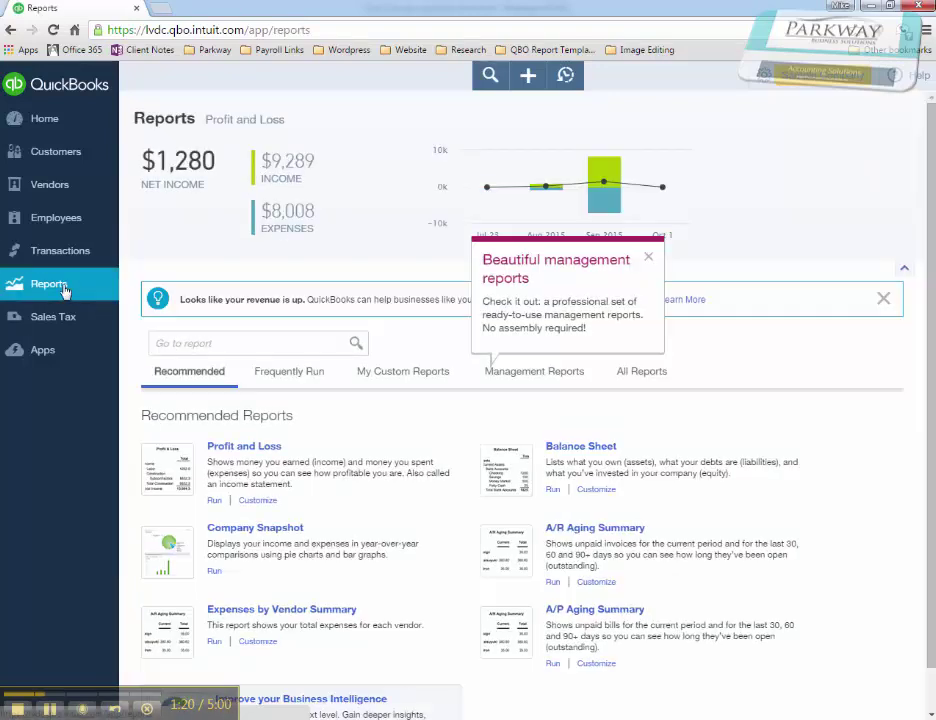
pyautogui.click(253, 447)
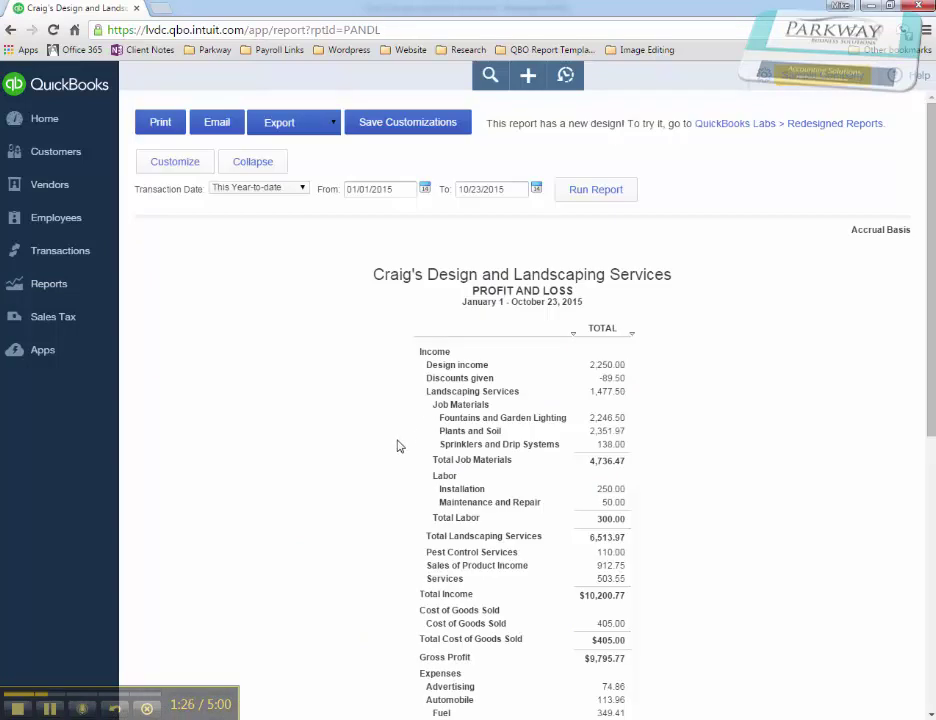
pyautogui.scroll(-3, 397, 445)
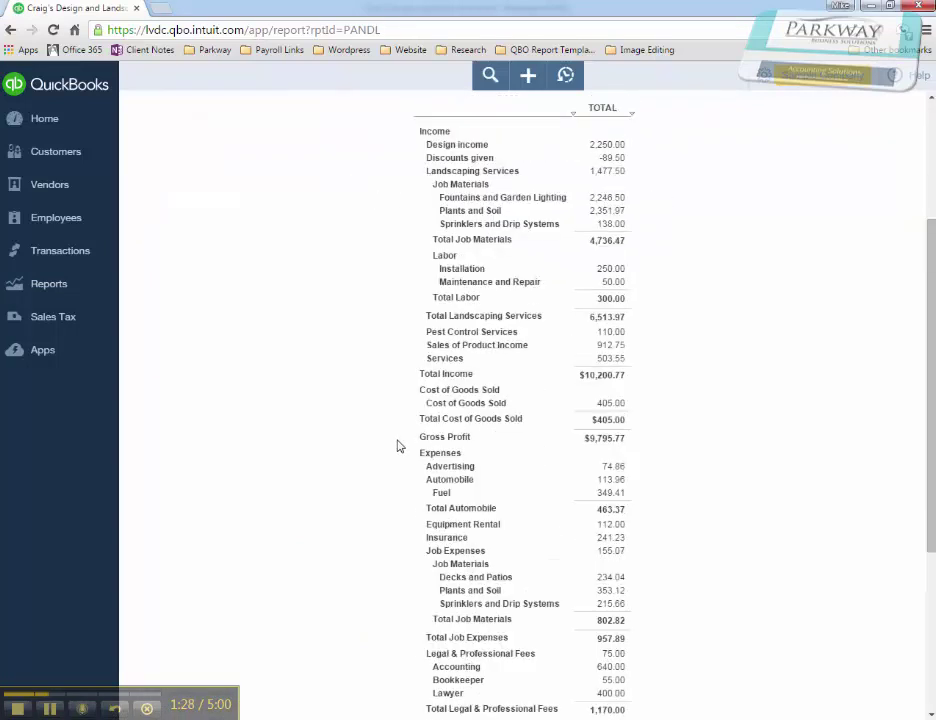
pyautogui.scroll(-1, 397, 445)
pyautogui.scroll(-1, 397, 445)
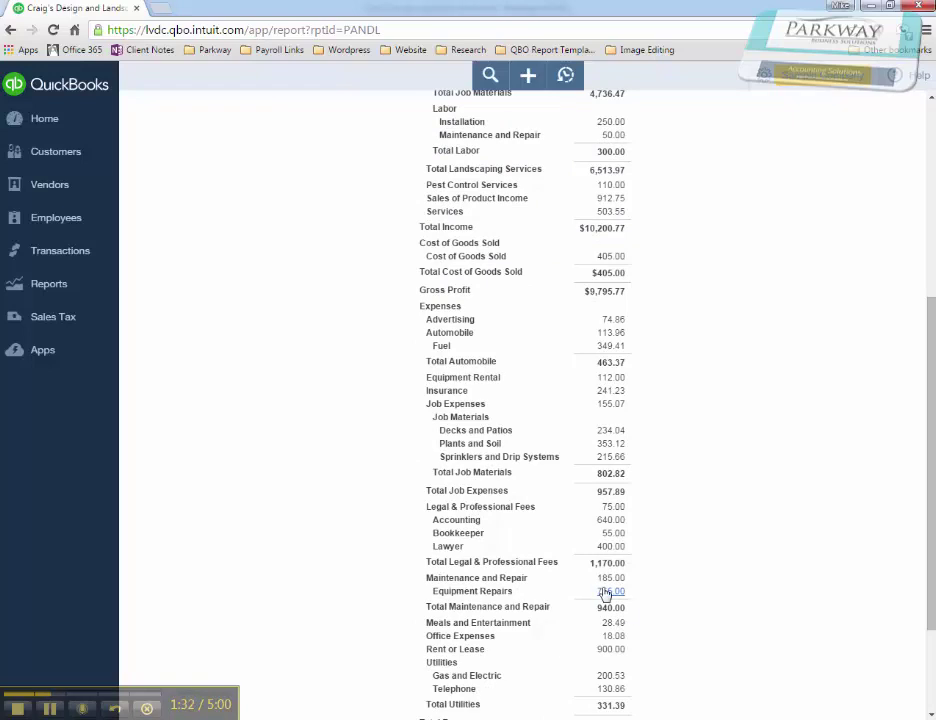
pyautogui.scroll(1, 339, 489)
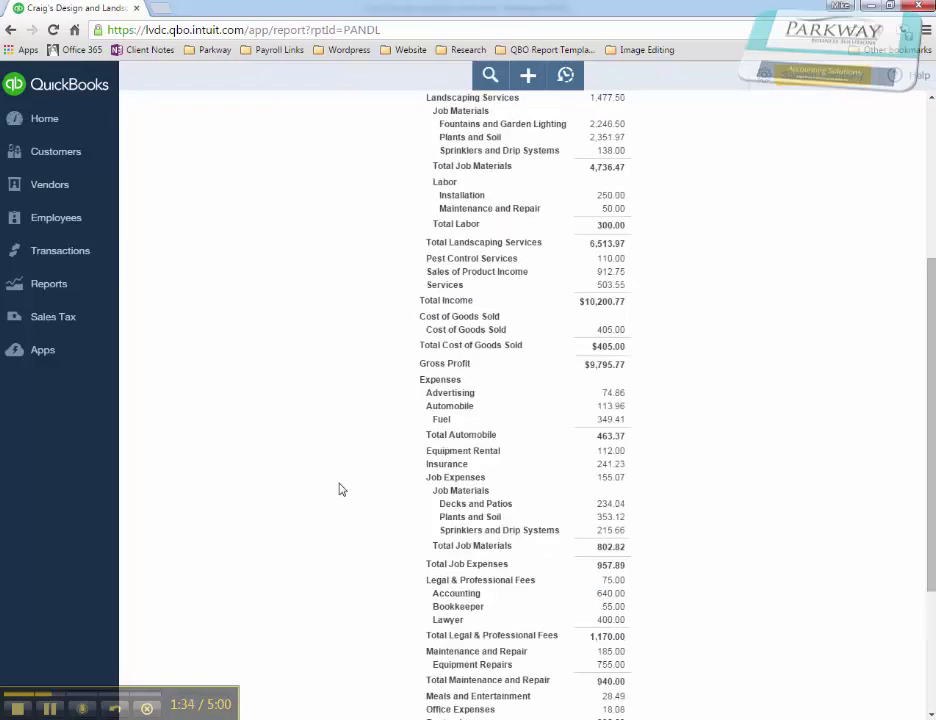
pyautogui.scroll(4, 339, 489)
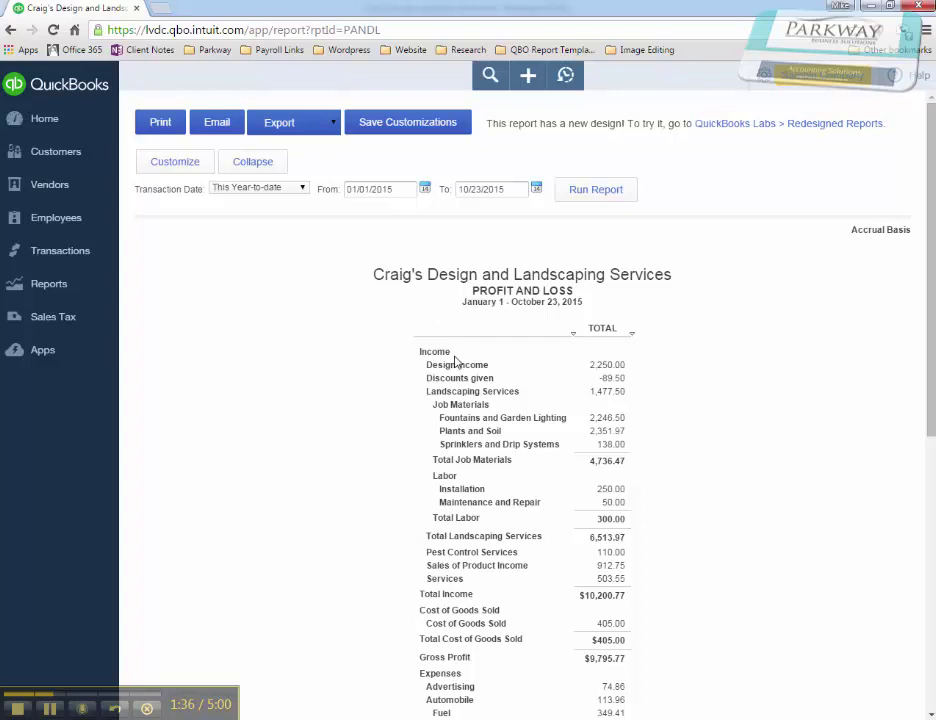
pyautogui.scroll(-6, 455, 362)
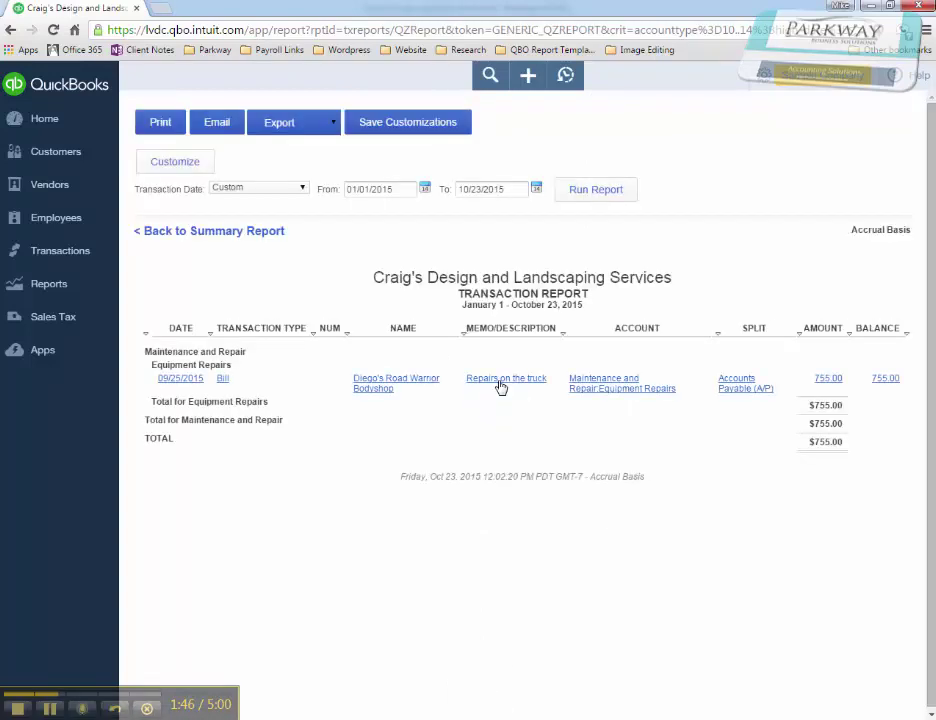
# Open the $755.00 truck-repairs bill and set line 1's class to *1099 Review.
pyautogui.click(500, 384)
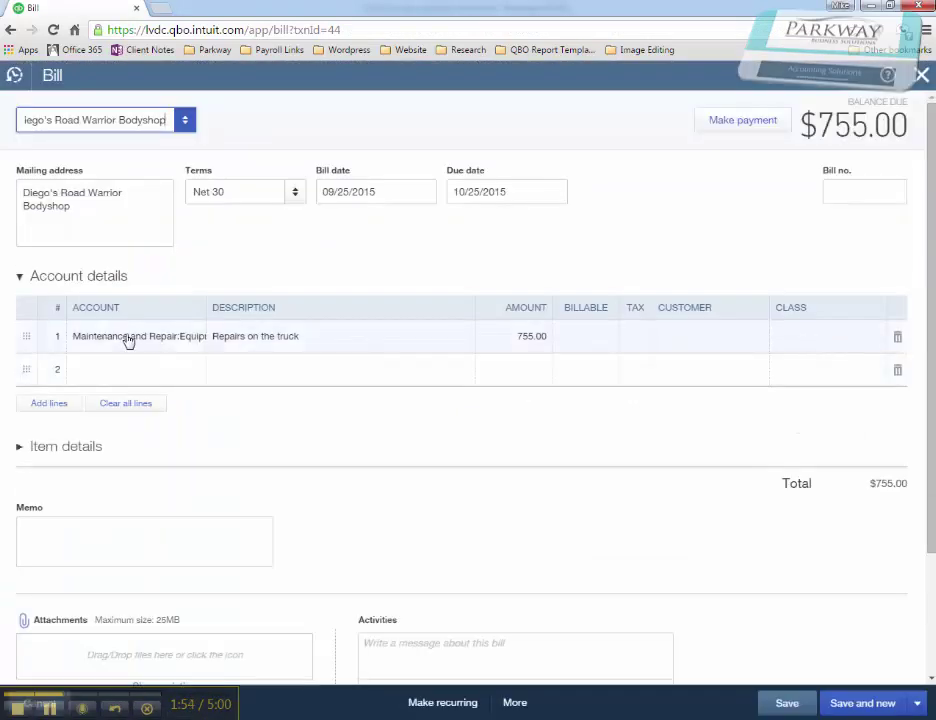
pyautogui.click(806, 339)
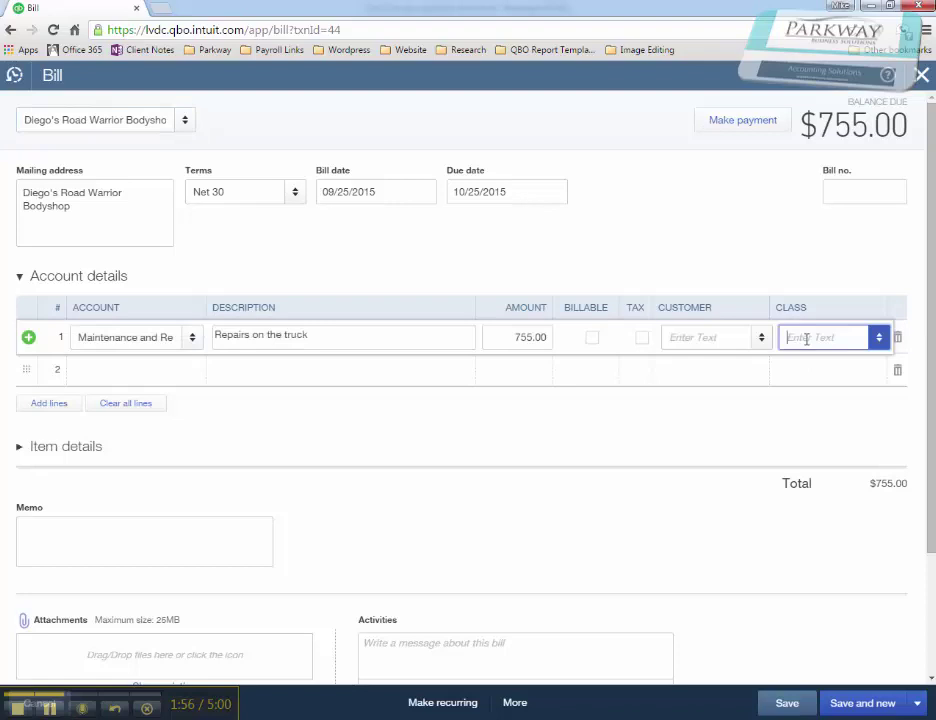
pyautogui.write('1')
pyautogui.doubleClick(797, 336)
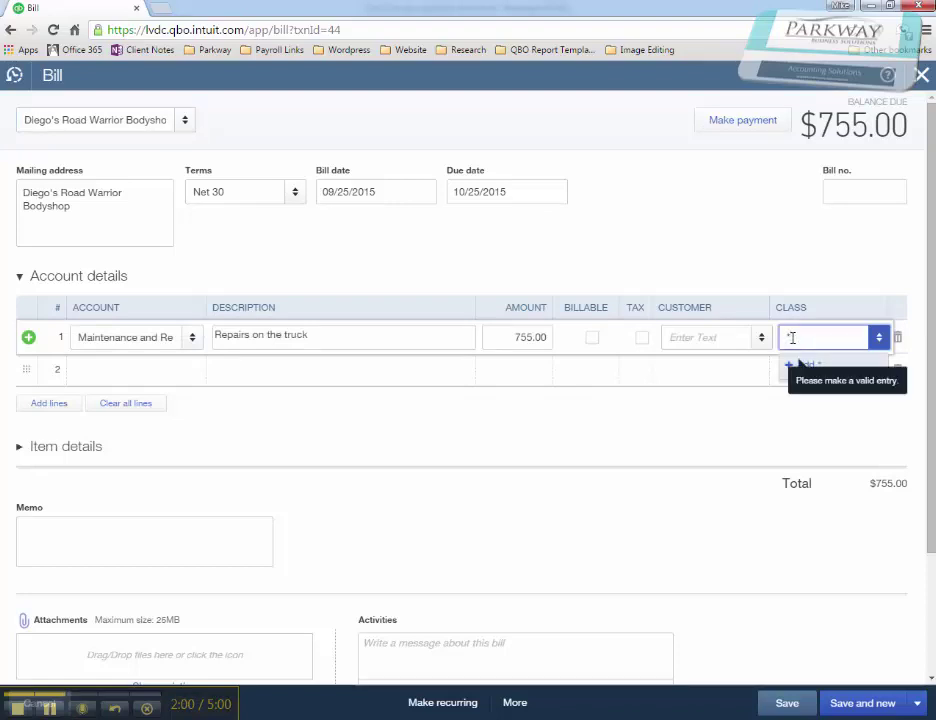
pyautogui.press('BackSpace')
pyautogui.write('1')
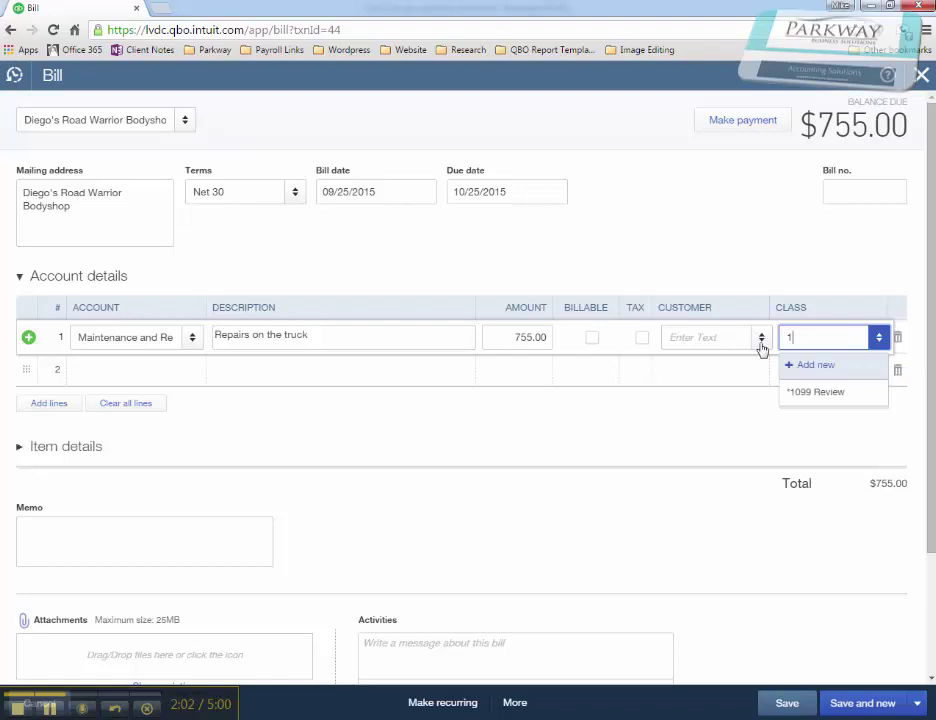
pyautogui.click(826, 392)
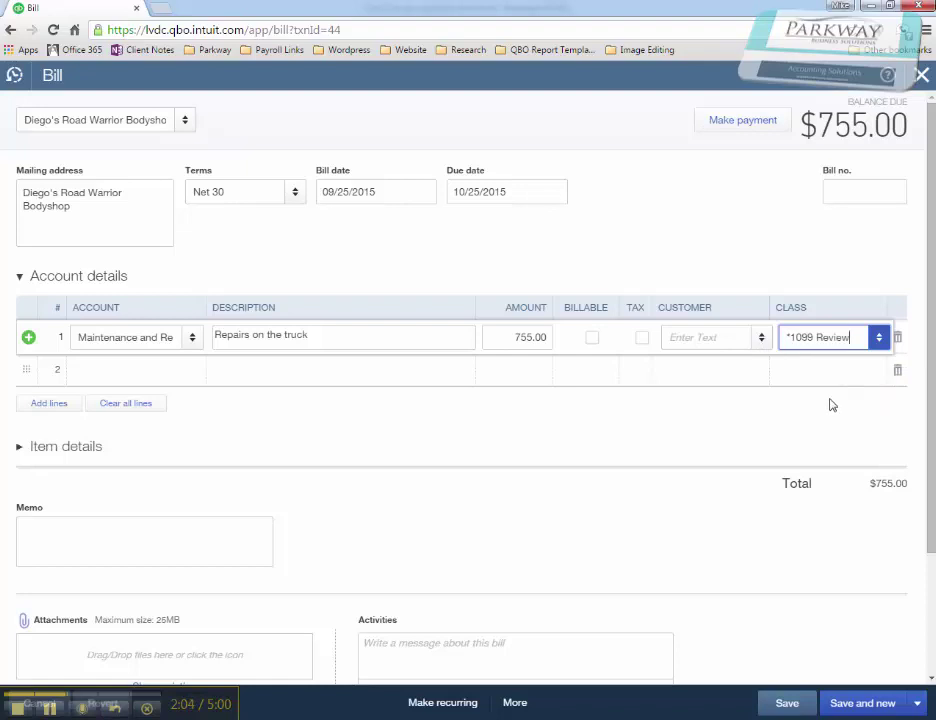
# Commit the line's class change, then save and close the bill.
pyautogui.click(722, 370)
pyautogui.click(725, 336)
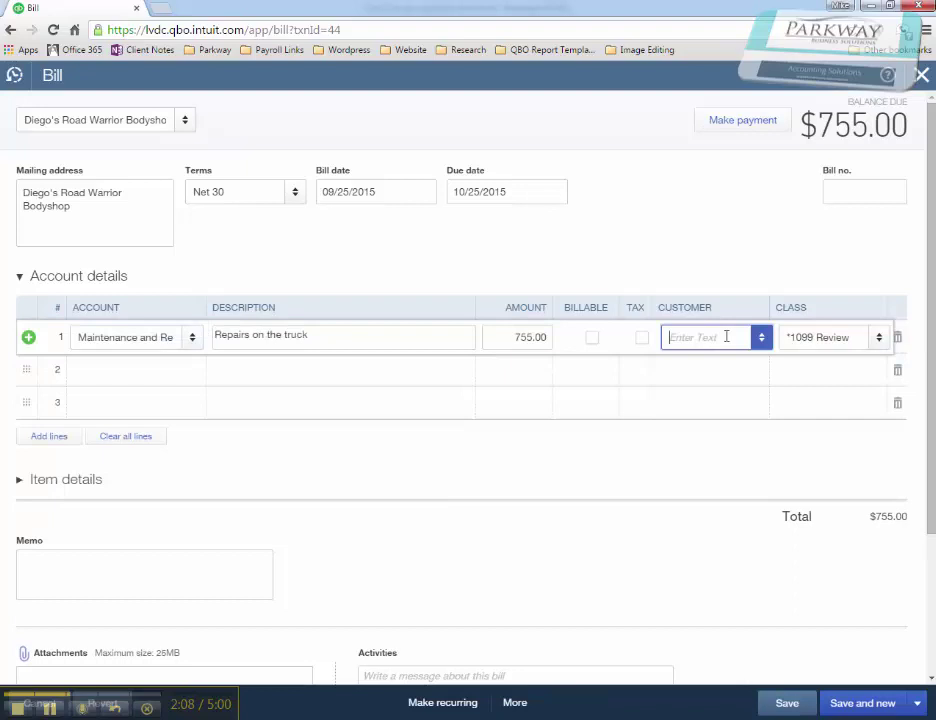
pyautogui.click(917, 703)
pyautogui.click(850, 680)
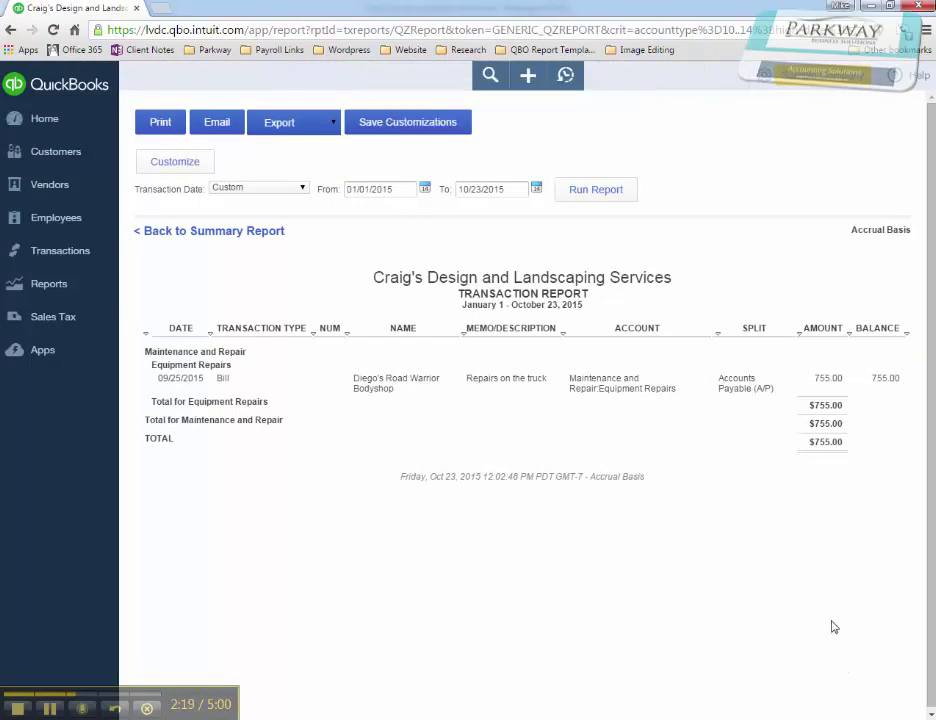
# Open Expenses by Vendor Summary from the Review Expenses and Purchases report group.
pyautogui.click(49, 288)
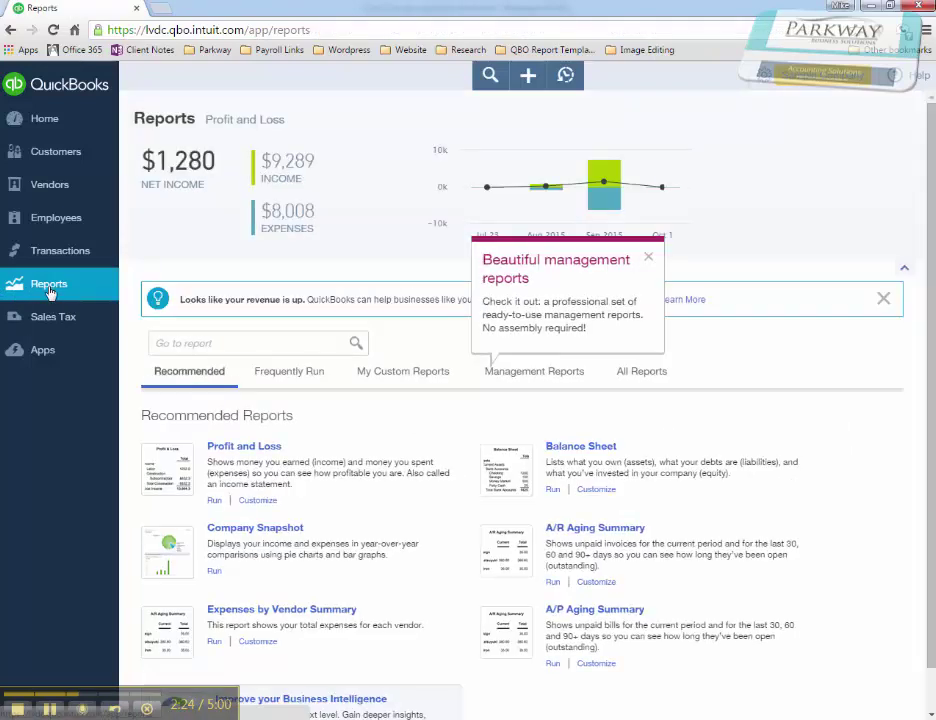
pyautogui.click(643, 373)
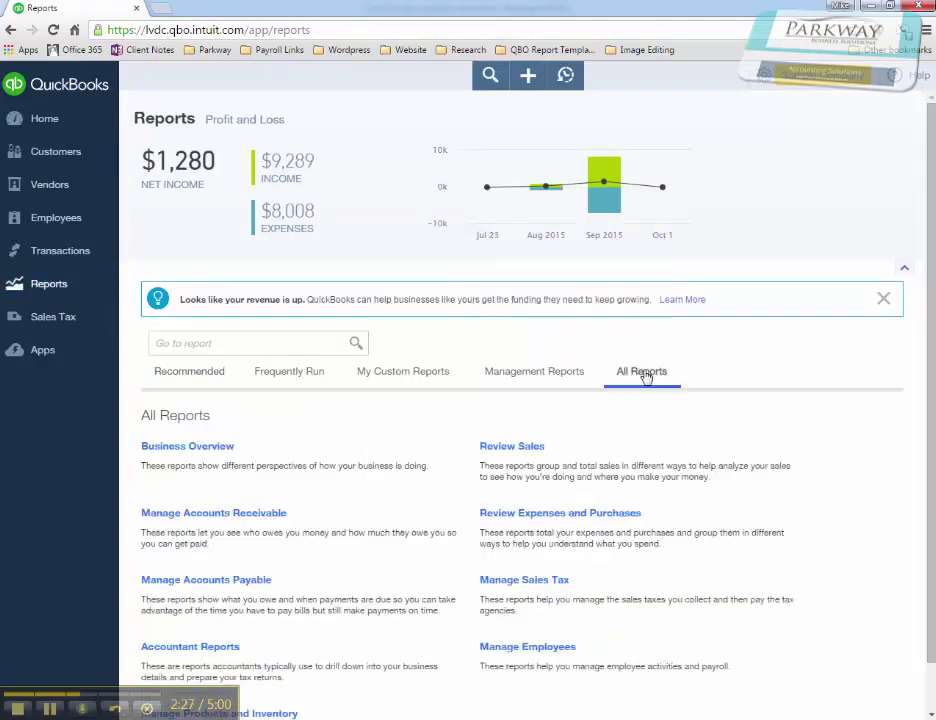
pyautogui.click(517, 518)
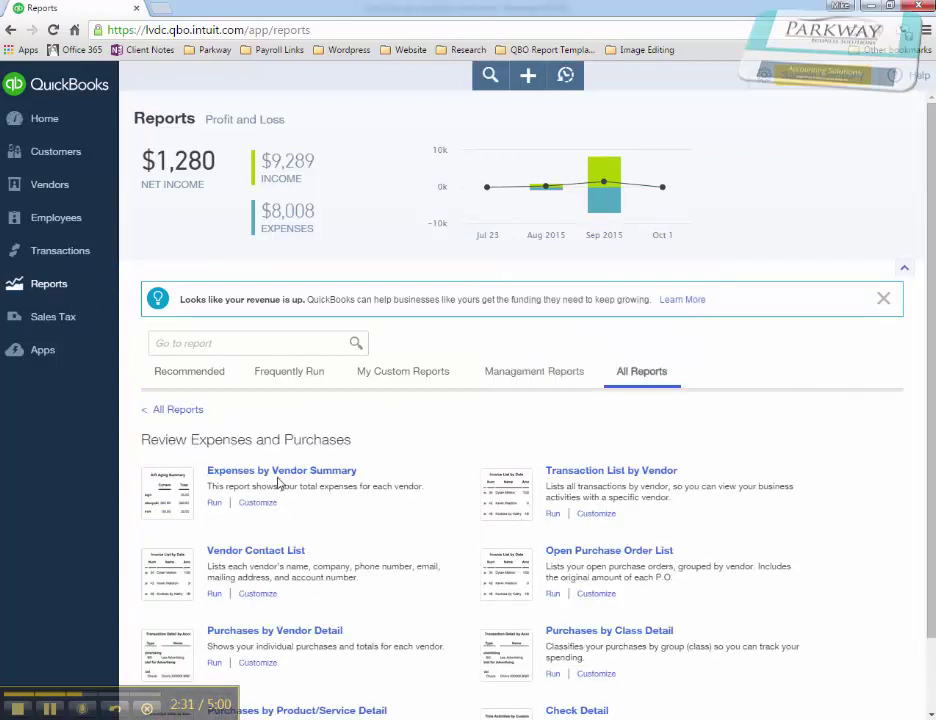
pyautogui.click(280, 480)
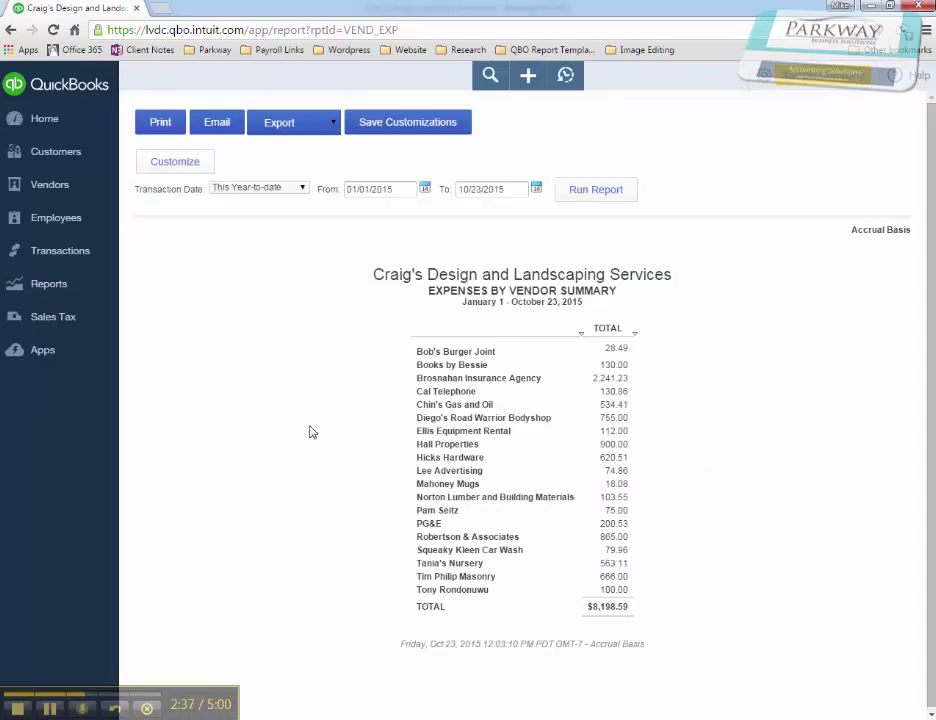
# In Customize, set Columns to Classes and the Class filter to *1099 Review.
pyautogui.click(192, 166)
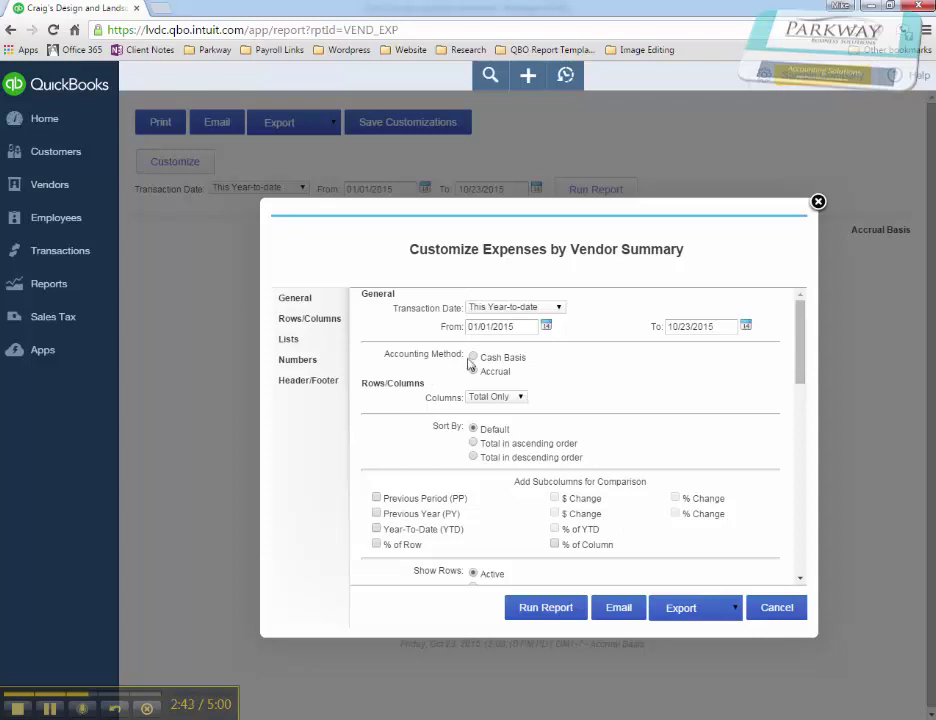
pyautogui.click(527, 401)
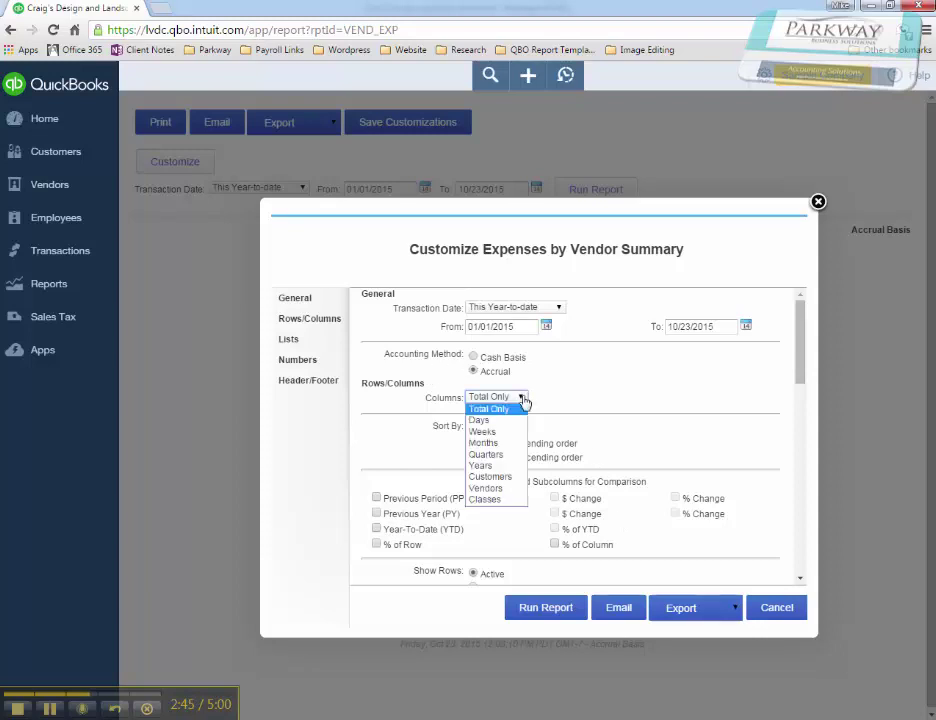
pyautogui.click(491, 501)
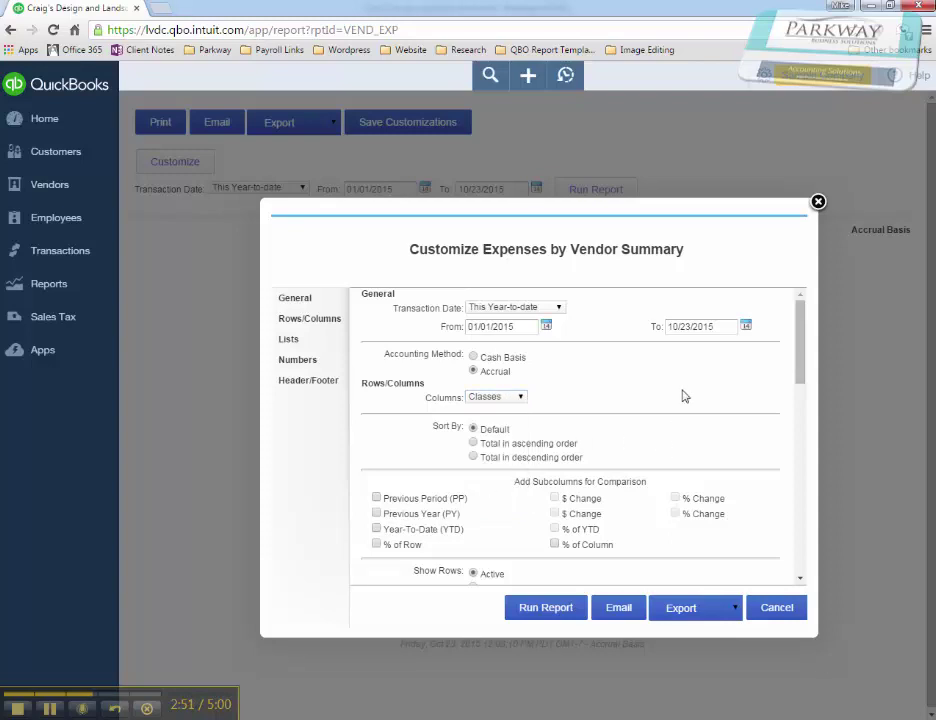
pyautogui.scroll(-5, 660, 444)
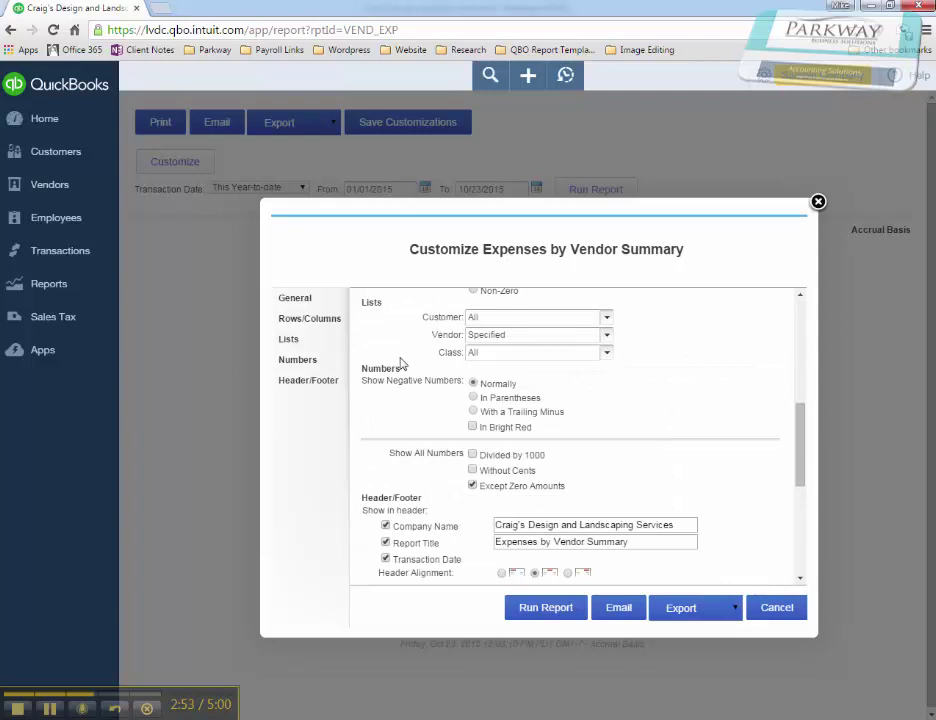
pyautogui.click(606, 352)
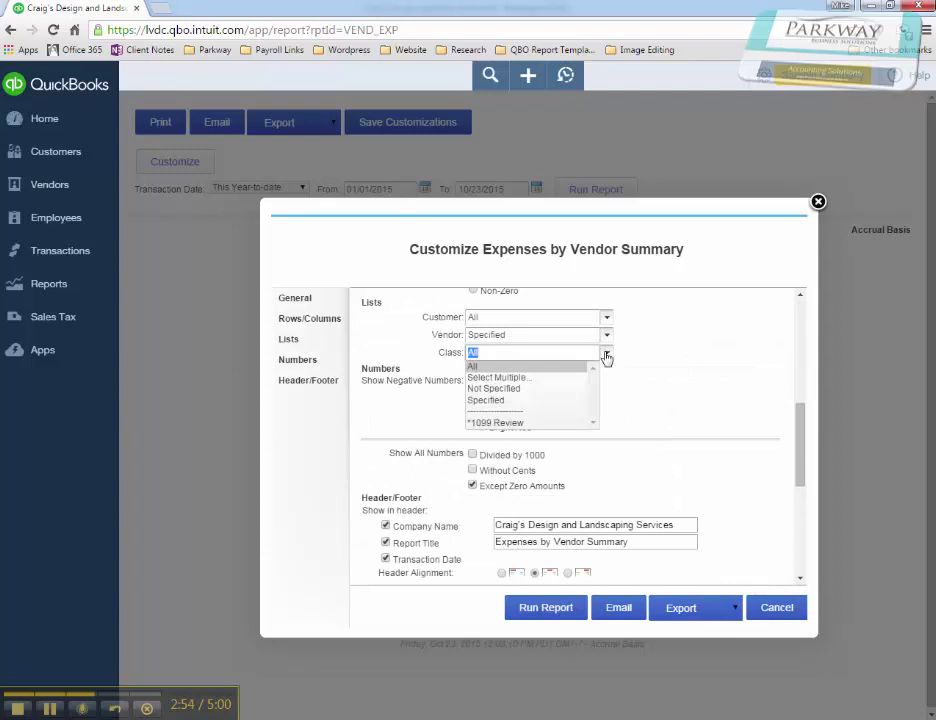
pyautogui.click(494, 423)
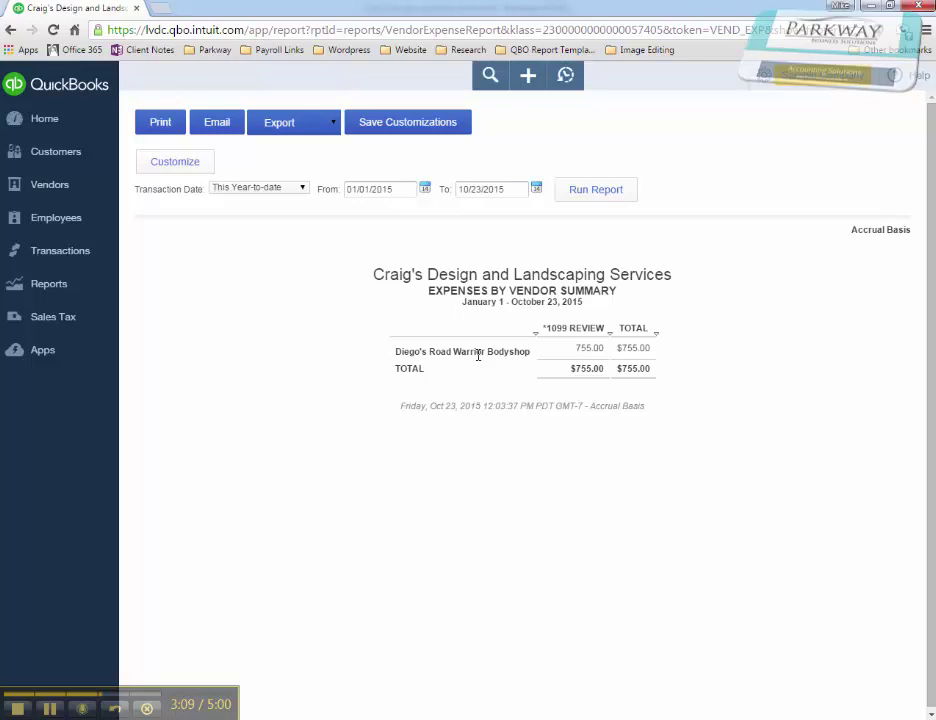
pyautogui.click(398, 187)
# Sort vendors by total in ascending order and rerun the report.
pyautogui.click(172, 164)
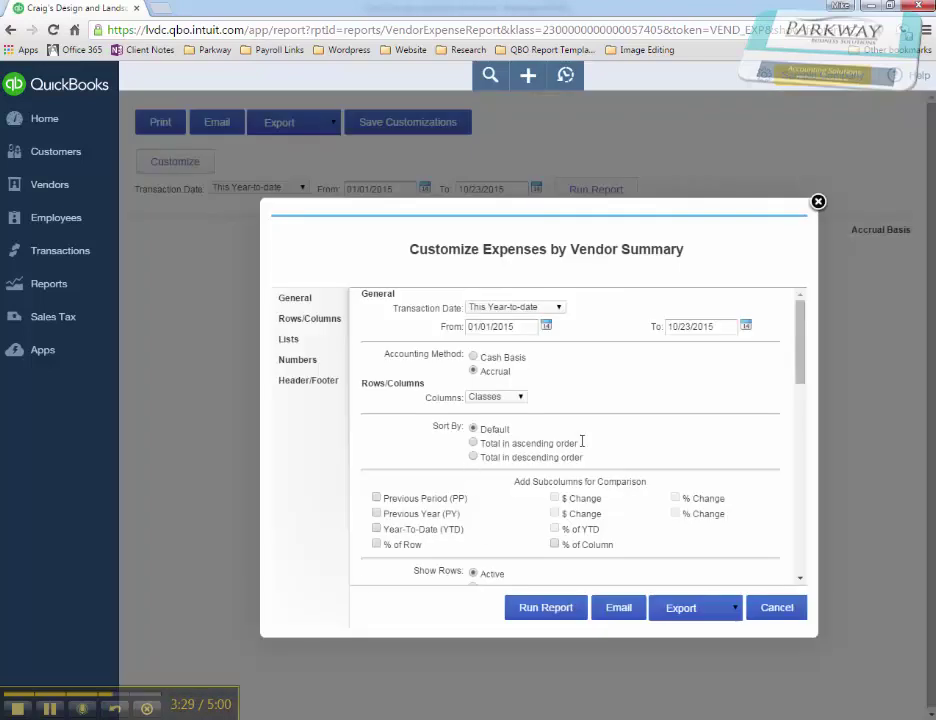
pyautogui.click(473, 442)
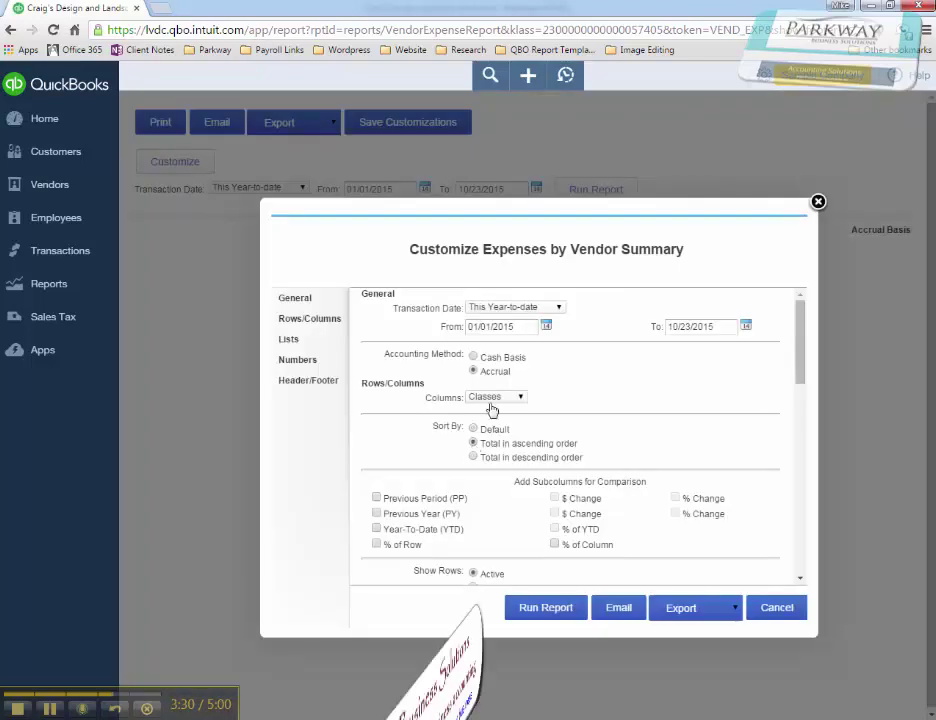
pyautogui.click(546, 609)
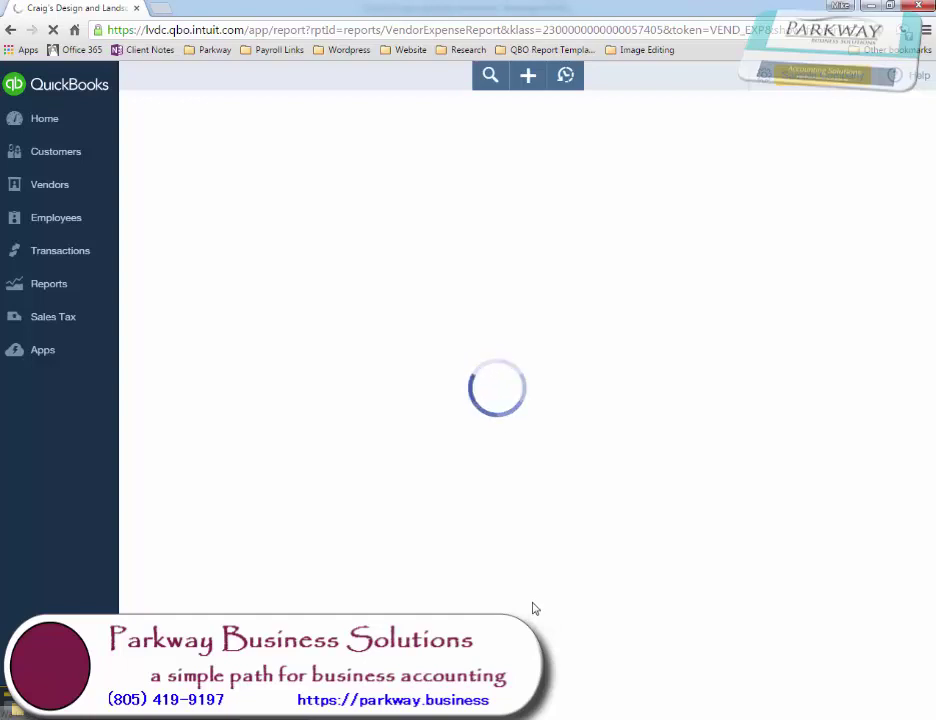
# Reopen Expenses by Vendor Summary with Classes columns, filter to *1099 Review, and run it.
pyautogui.click(57, 288)
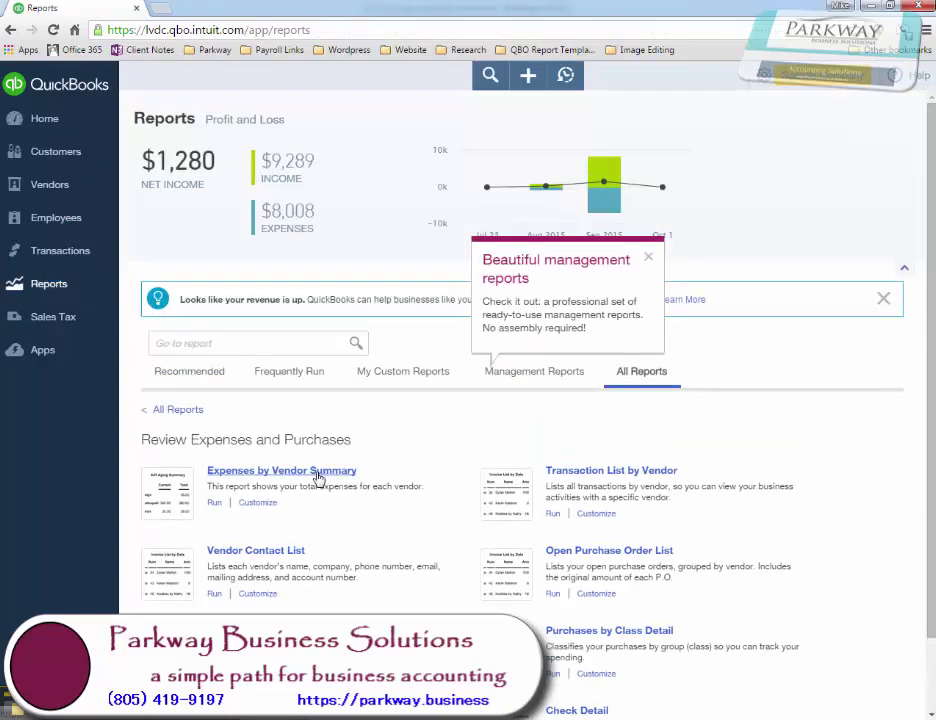
pyautogui.click(316, 475)
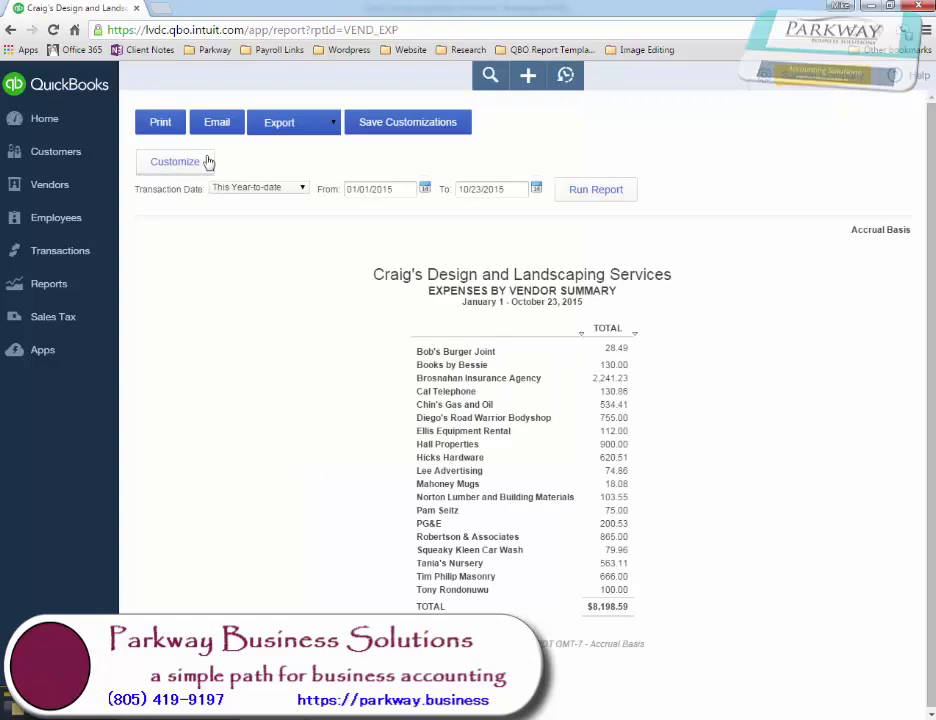
pyautogui.click(202, 163)
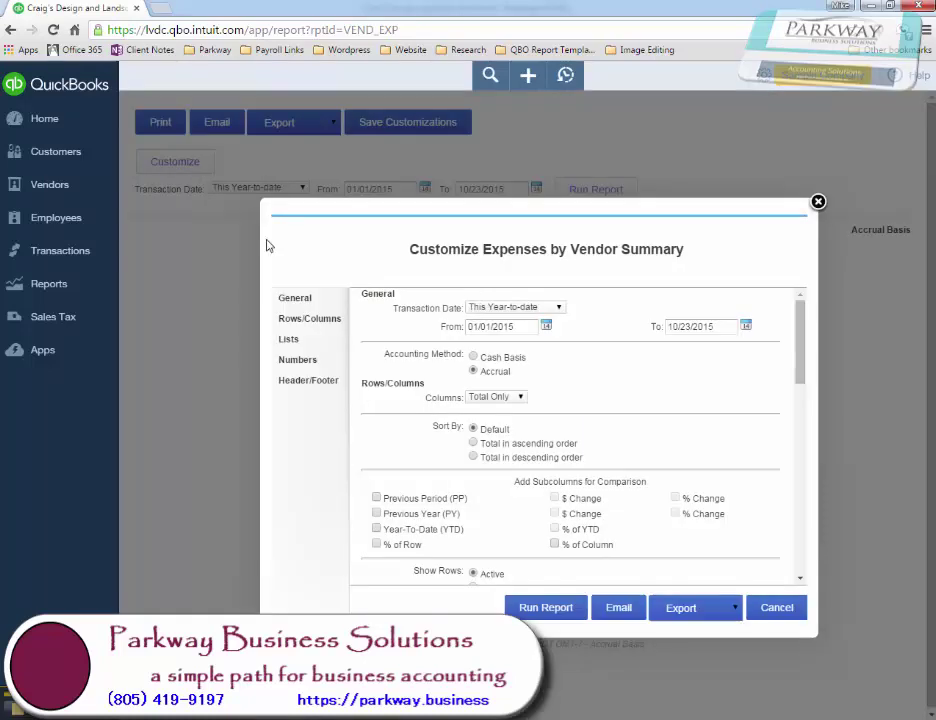
pyautogui.click(519, 397)
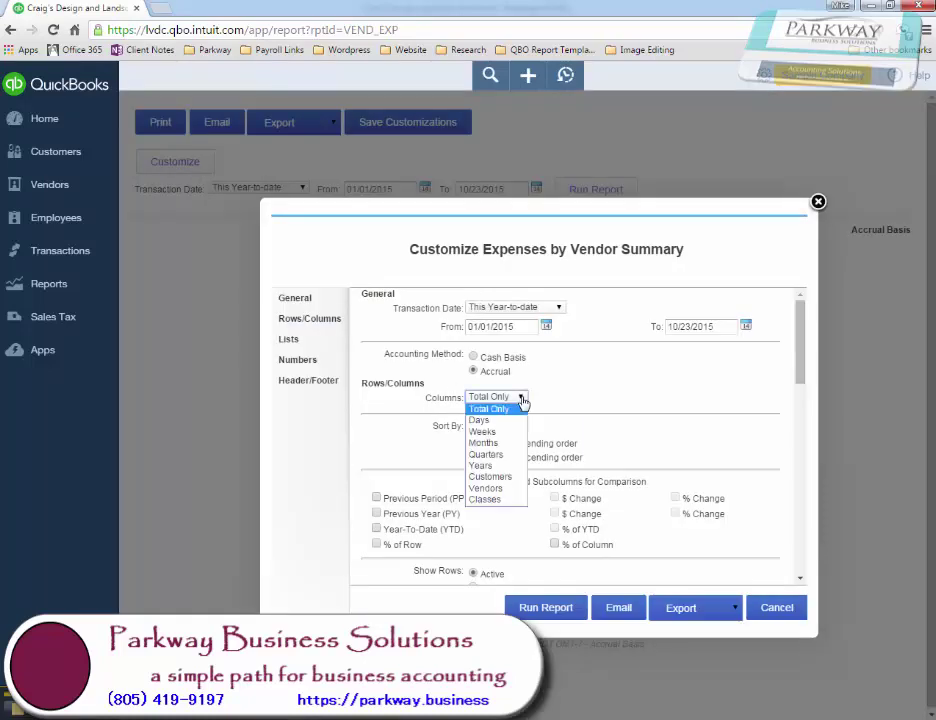
pyautogui.click(485, 499)
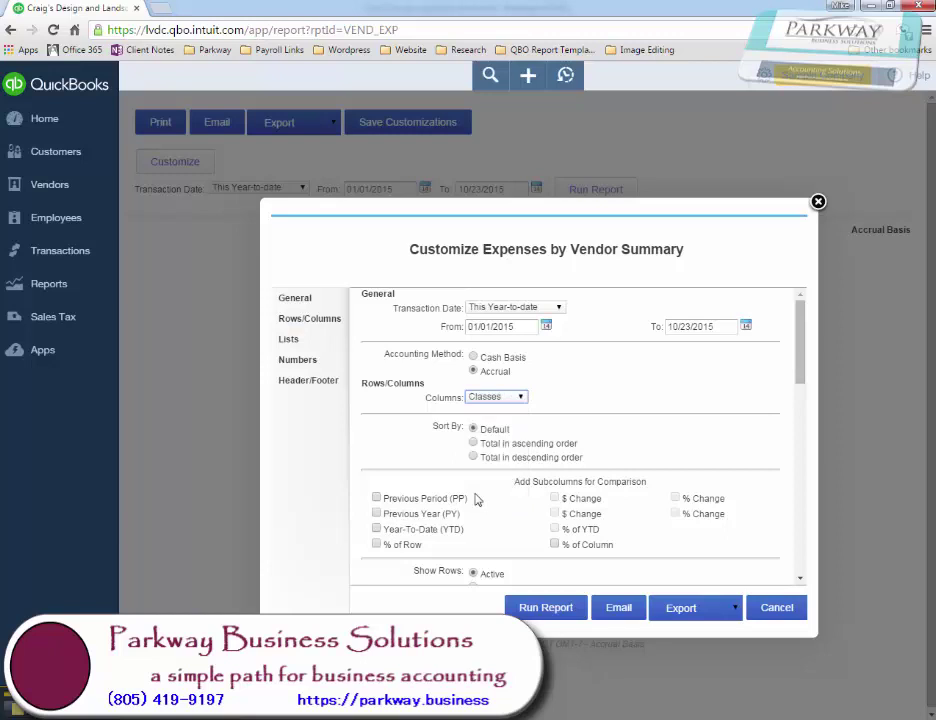
pyautogui.scroll(-2, 500, 450)
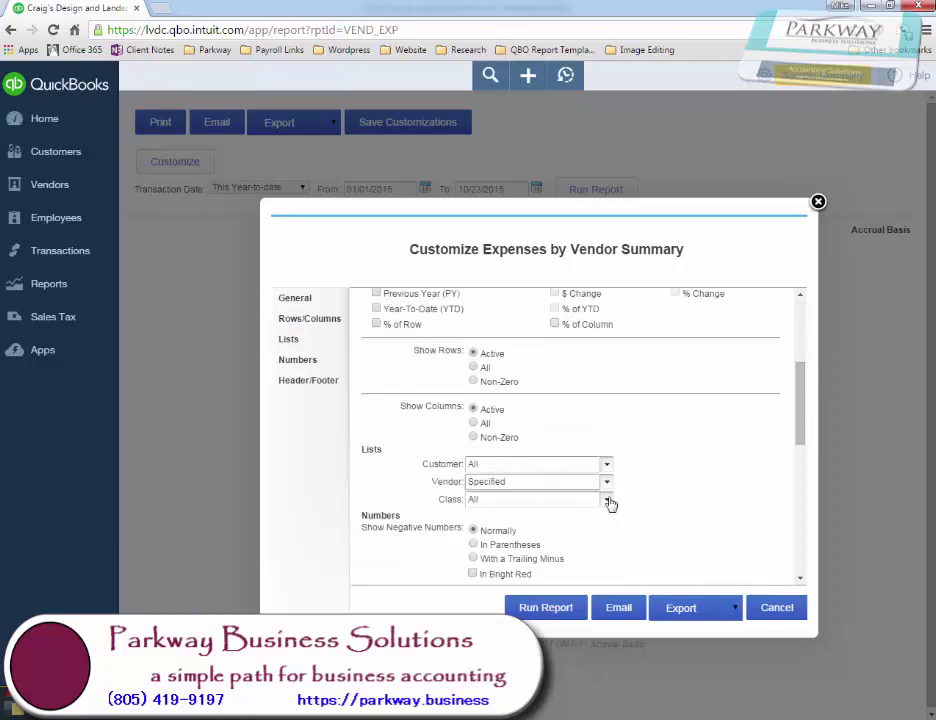
pyautogui.click(607, 499)
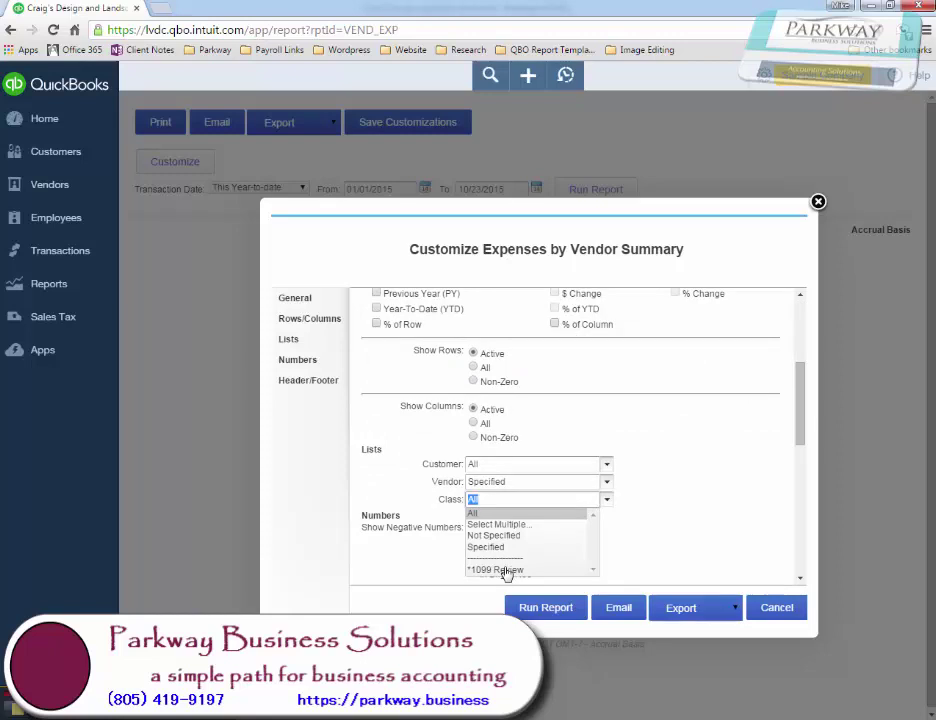
pyautogui.click(506, 570)
pyautogui.click(543, 608)
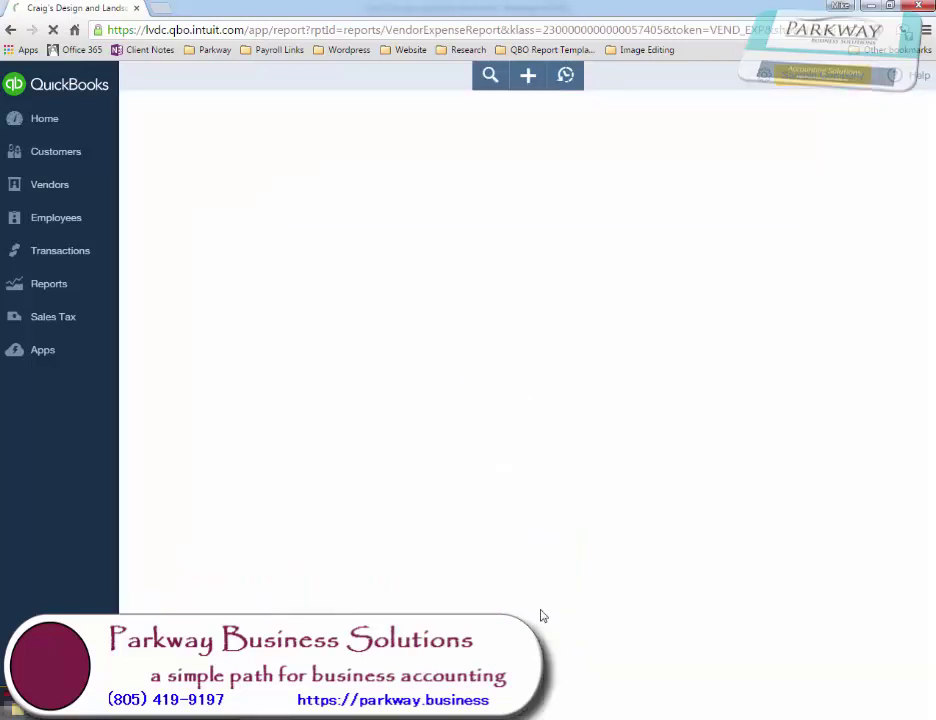